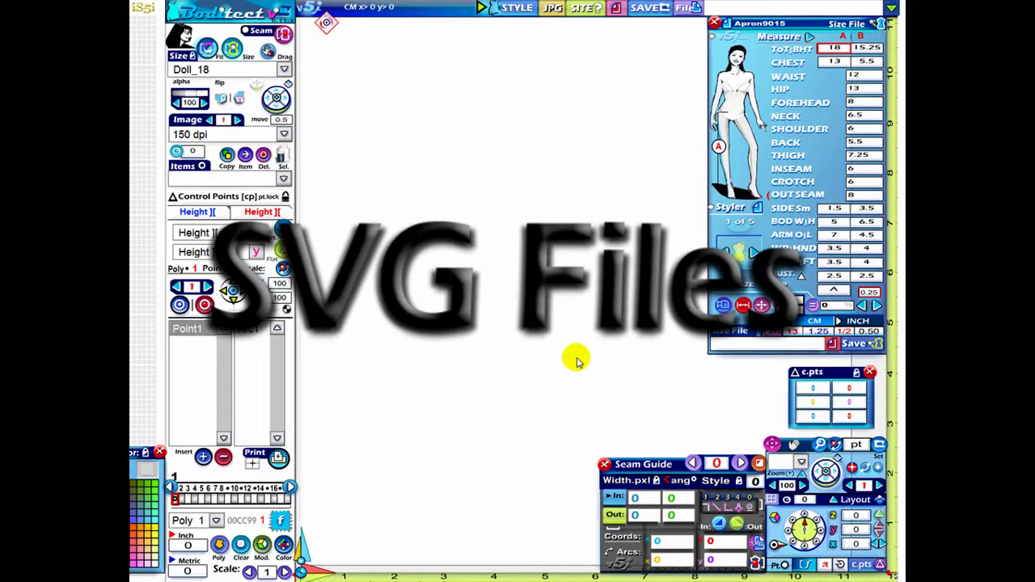
Load the 002 Sweetheart pattern from the saved-patterns dropdown
{"action": "left_click", "coordinate": [892, 9]}
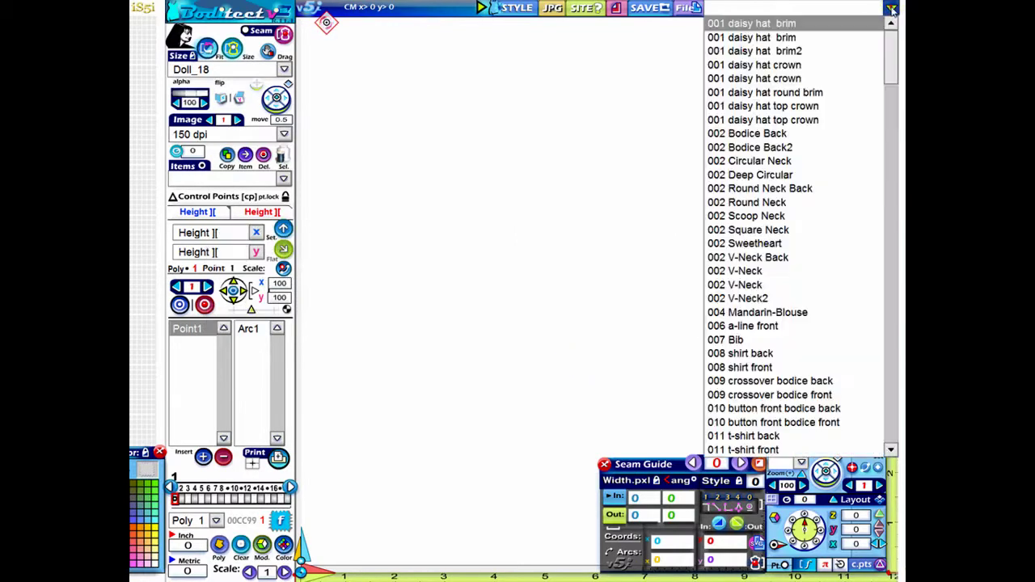
{"action": "left_click", "coordinate": [752, 243]}
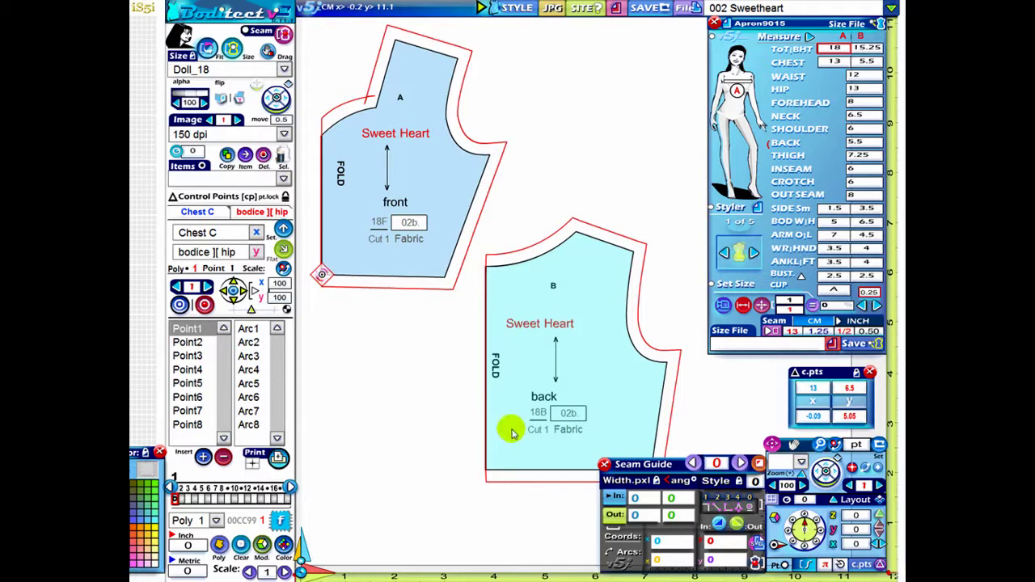
Drag the Seam Guide panel up beside the back bodice piece, then nudge it slightly lower
{"action": "left_click_drag", "start_coordinate": [648, 466], "coordinate": [575, 360]}
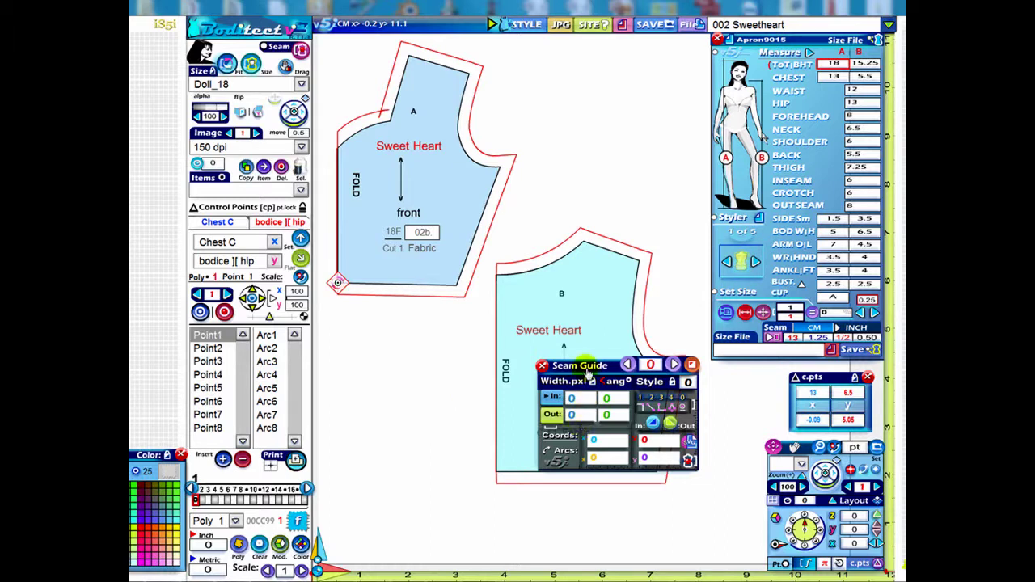
{"action": "left_click_drag", "start_coordinate": [587, 366], "coordinate": [611, 432]}
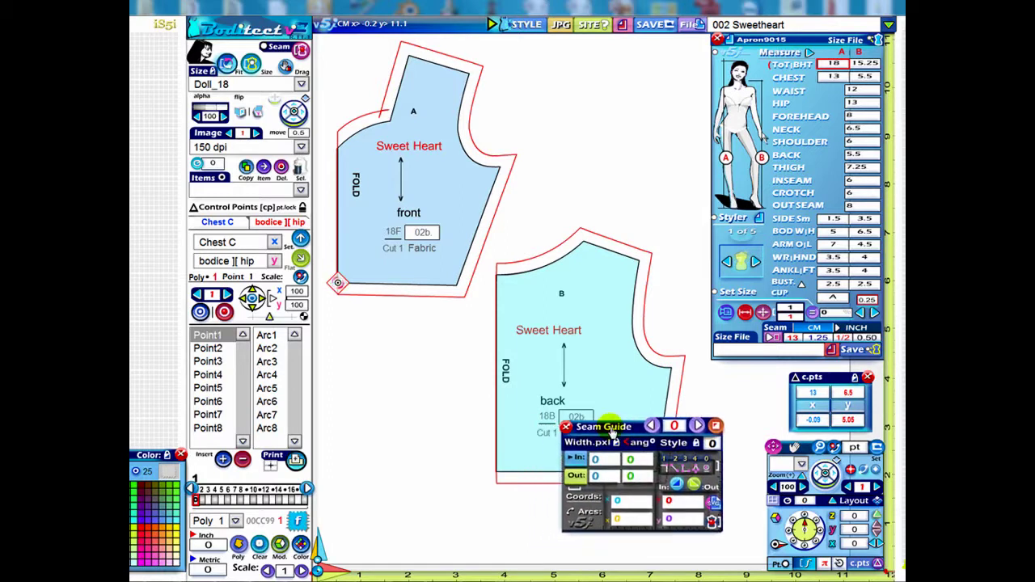
Export the pattern as 002 Sweetheart.svg and dismiss the confirmation with Okay
{"action": "left_click", "coordinate": [713, 503]}
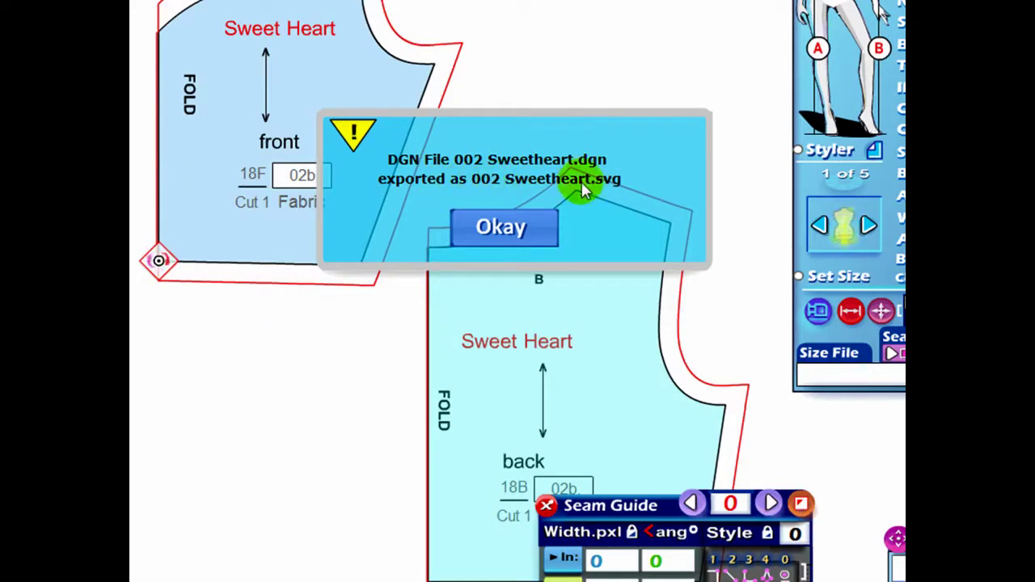
{"action": "left_click", "coordinate": [520, 224]}
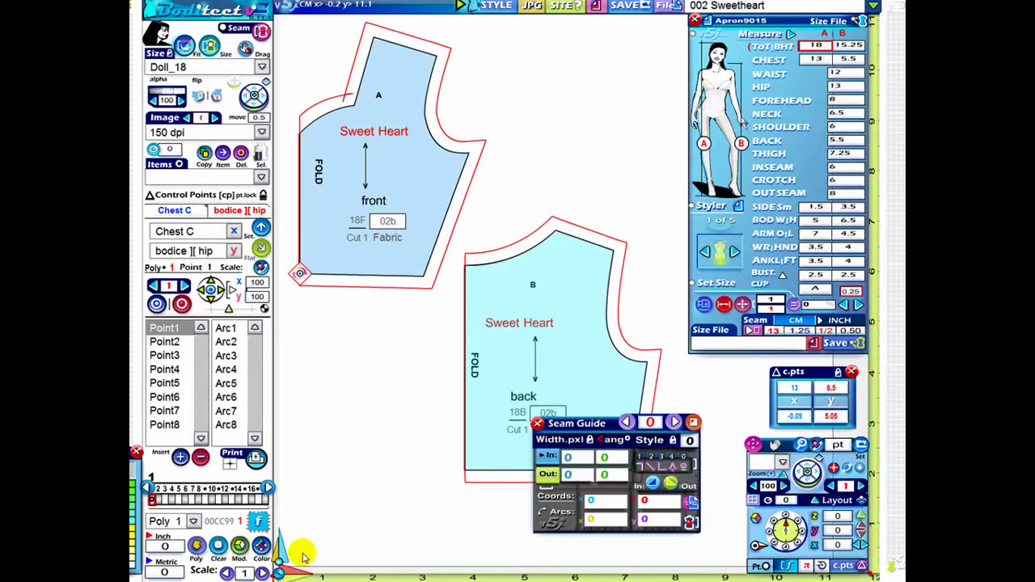
In Illustrator, open 002 Sweetheart.svg through File > Open
{"action": "left_click", "coordinate": [242, 530]}
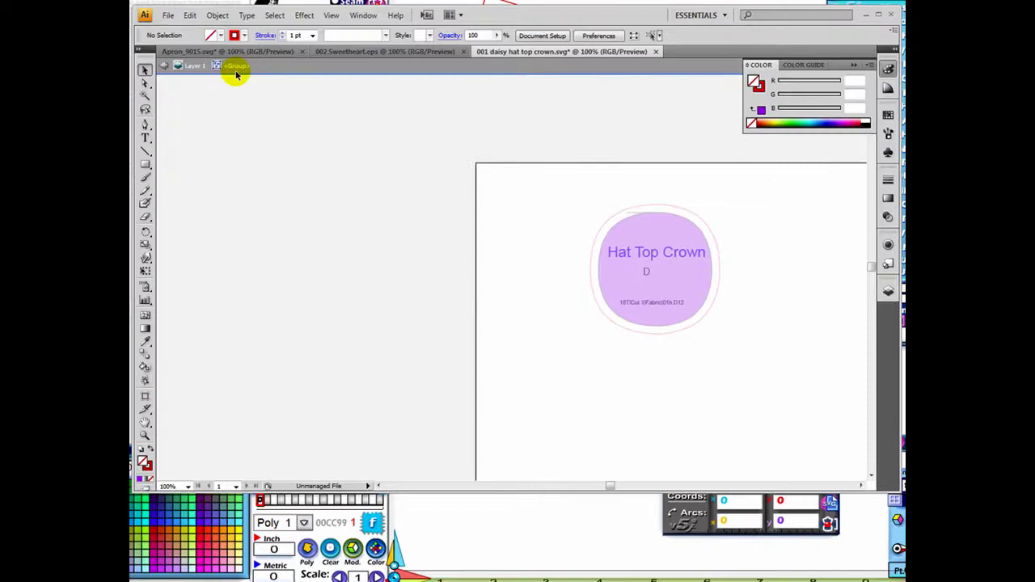
{"action": "left_click", "coordinate": [168, 19]}
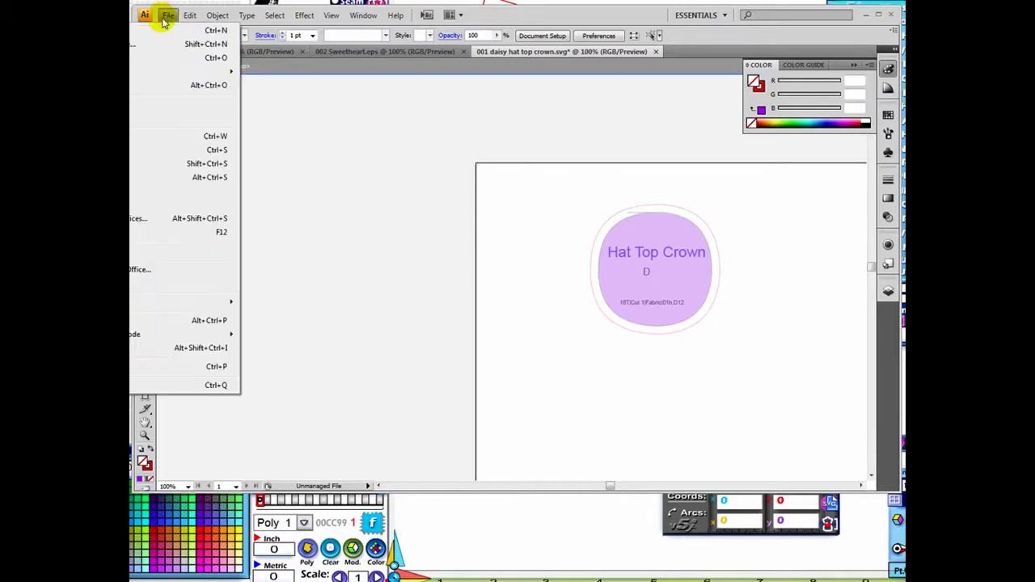
{"action": "left_click", "coordinate": [178, 58]}
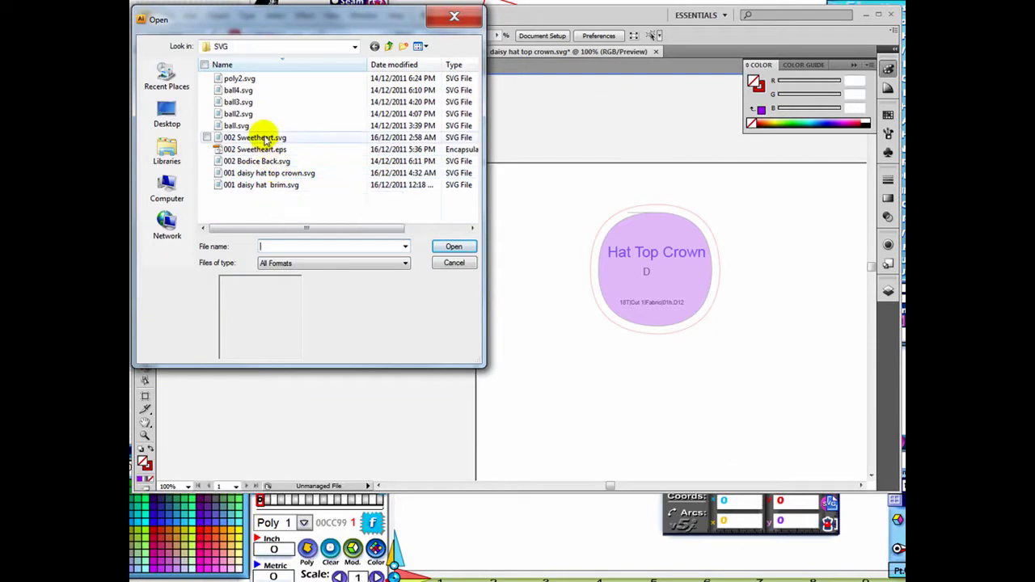
{"action": "left_click", "coordinate": [263, 140]}
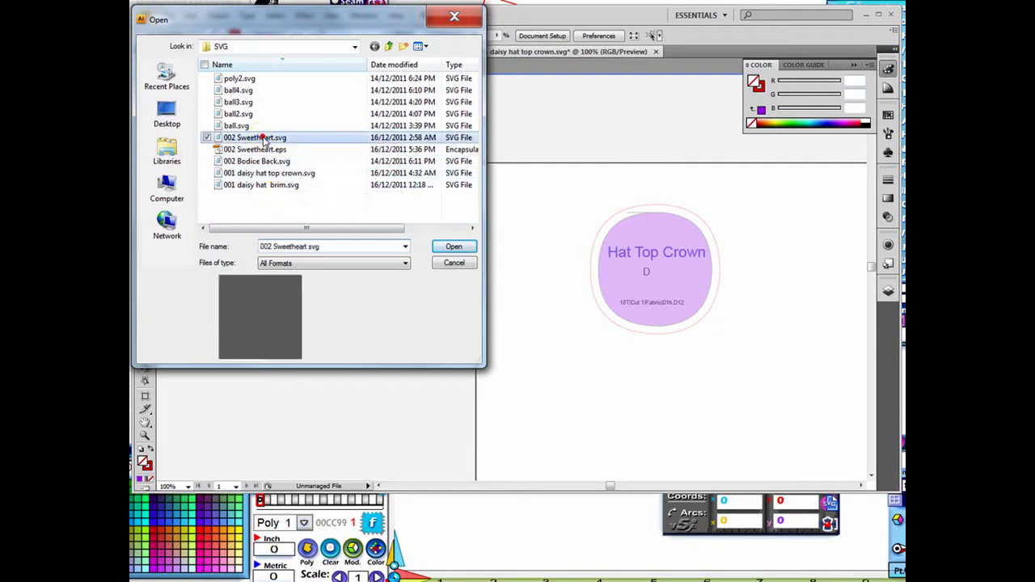
{"action": "left_click", "coordinate": [454, 247]}
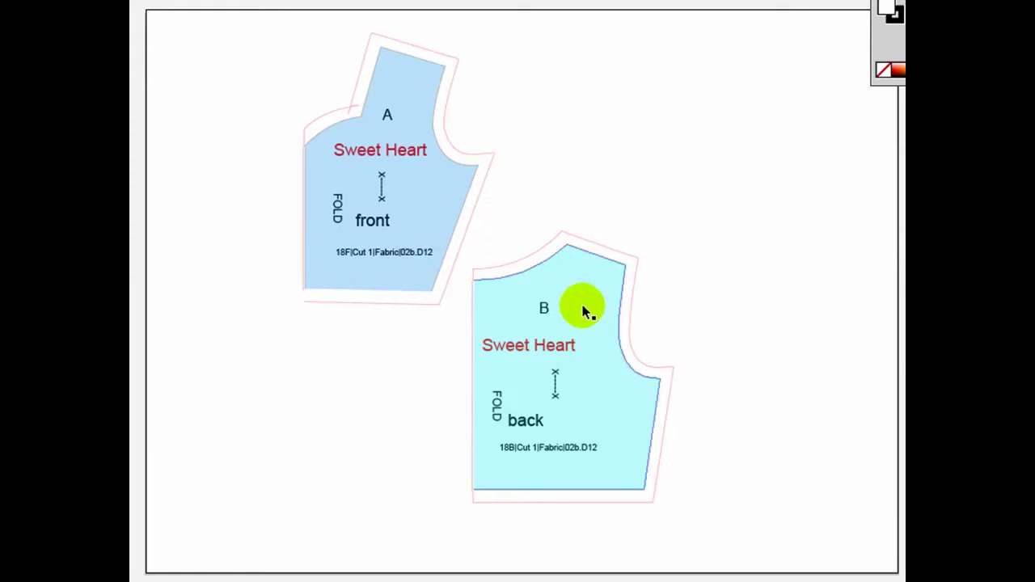
Select back piece B alone and grab its top-right anchor with Direct Selection
{"action": "left_click", "coordinate": [582, 307]}
{"action": "left_click", "coordinate": [605, 320]}
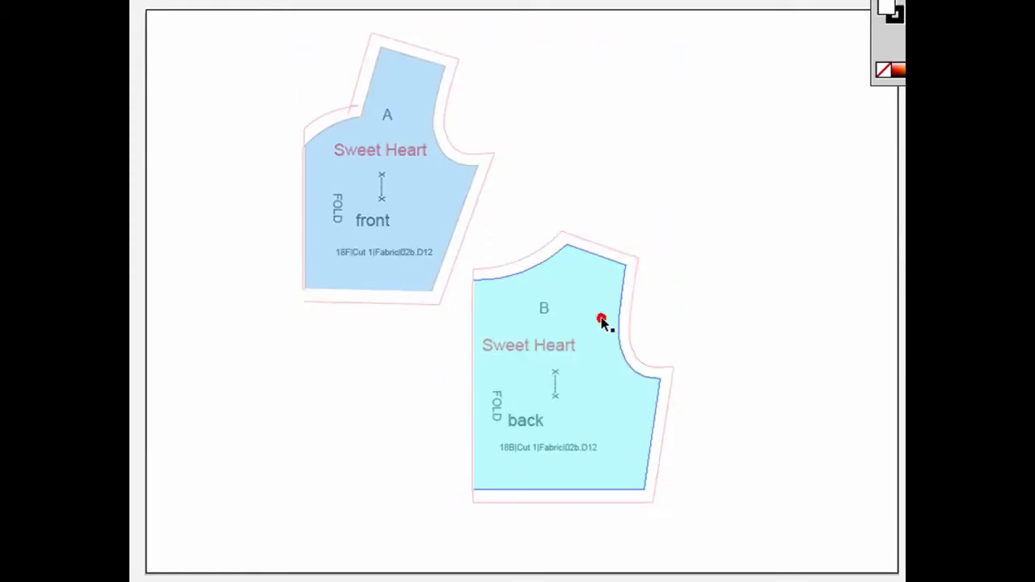
{"action": "left_click", "coordinate": [630, 272]}
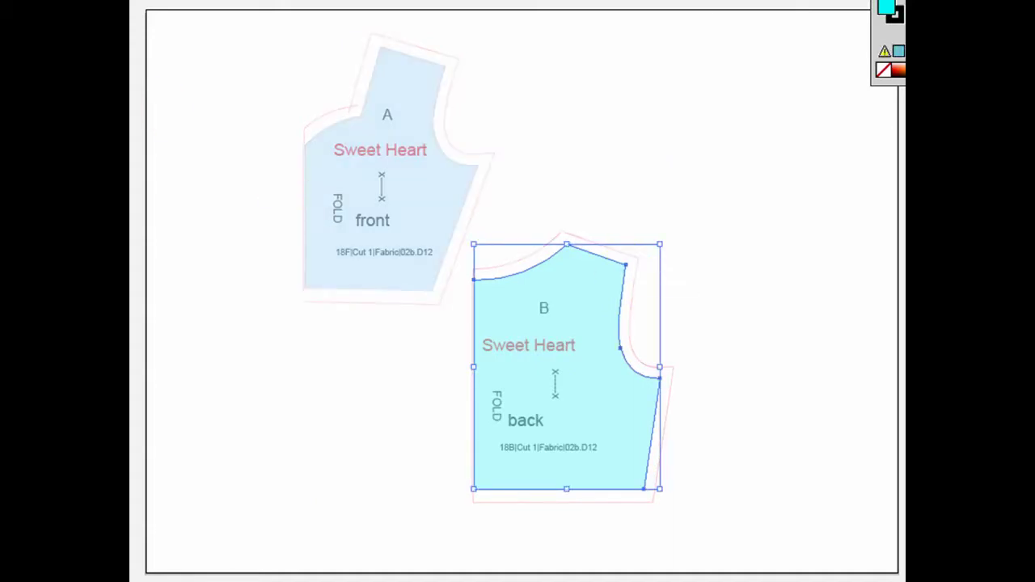
{"action": "key", "text": "a"}
{"action": "left_click", "coordinate": [628, 273]}
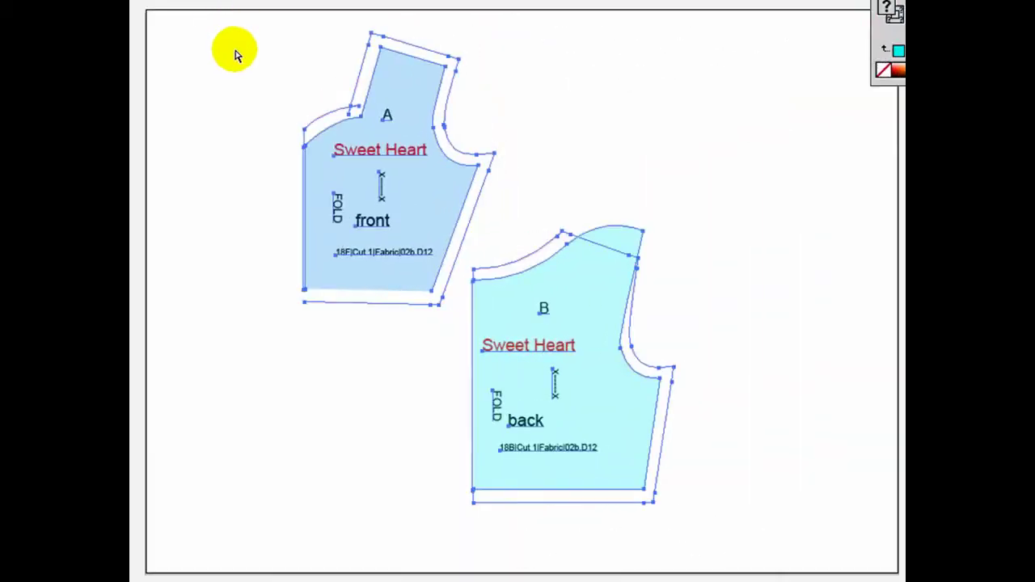
Scale the selected bodice pieces uniformly to 300% via Transform > Scale
{"action": "right_click", "coordinate": [351, 188]}
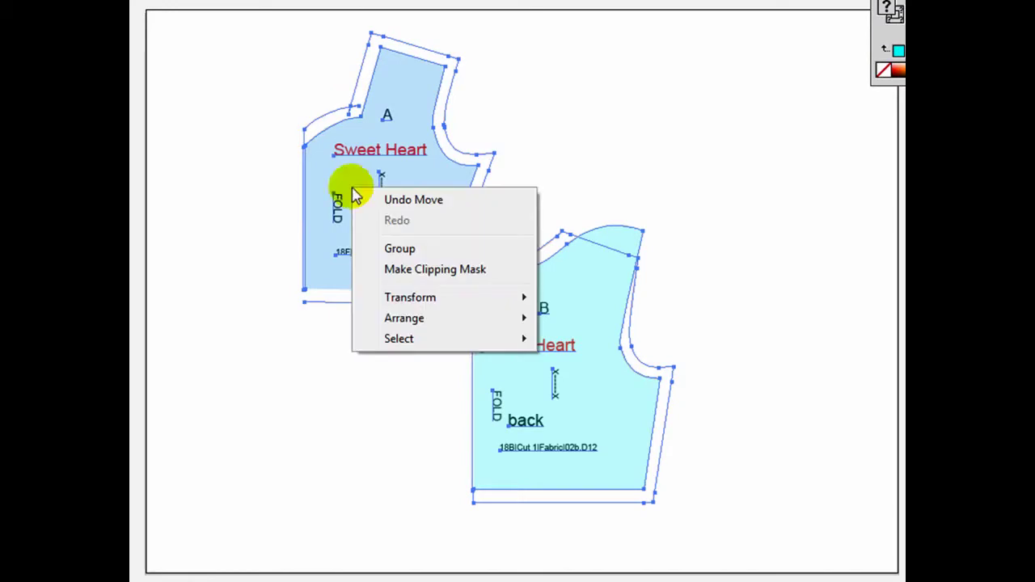
{"action": "mouse_move", "coordinate": [450, 274]}
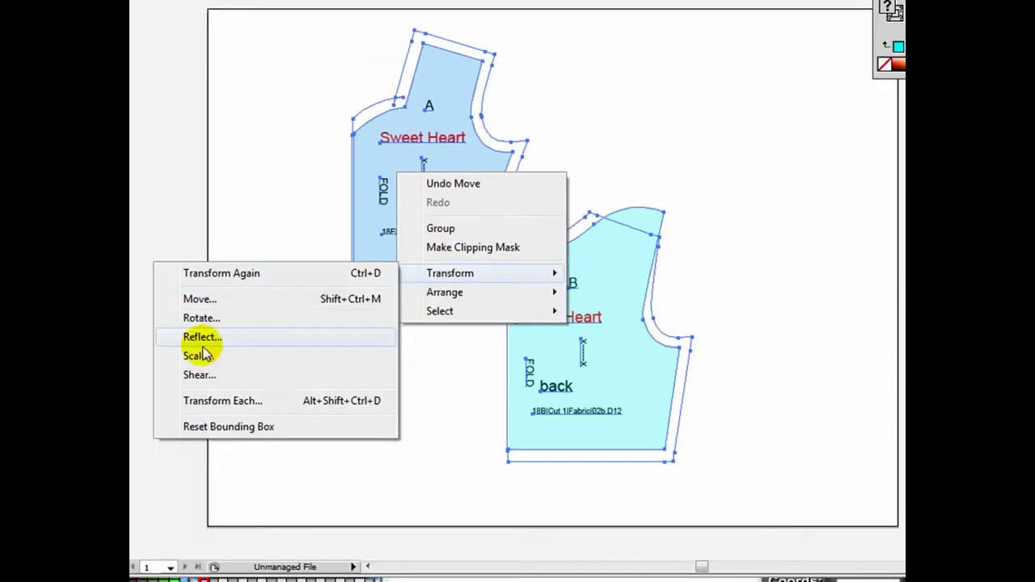
{"action": "left_click", "coordinate": [138, 387]}
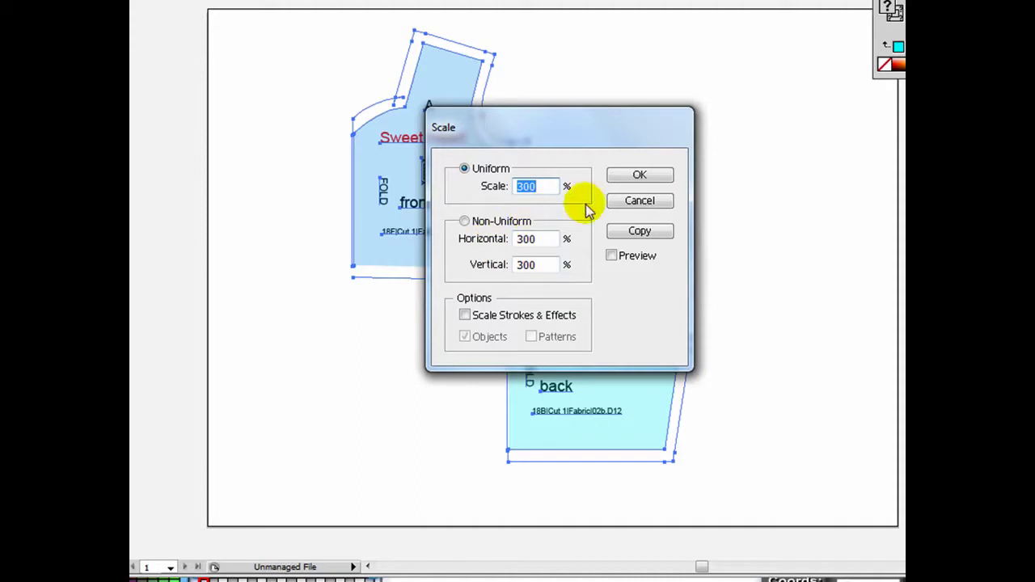
{"action": "left_click", "coordinate": [640, 176]}
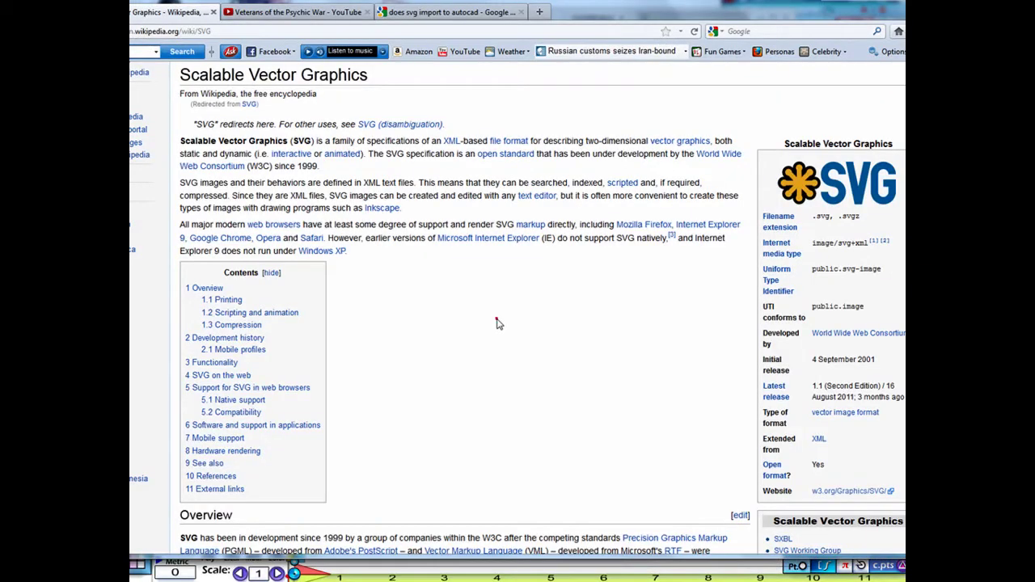
Highlight the Scalable Vector Graphics title and scroll the article down to Printing
{"action": "left_click", "coordinate": [497, 319]}
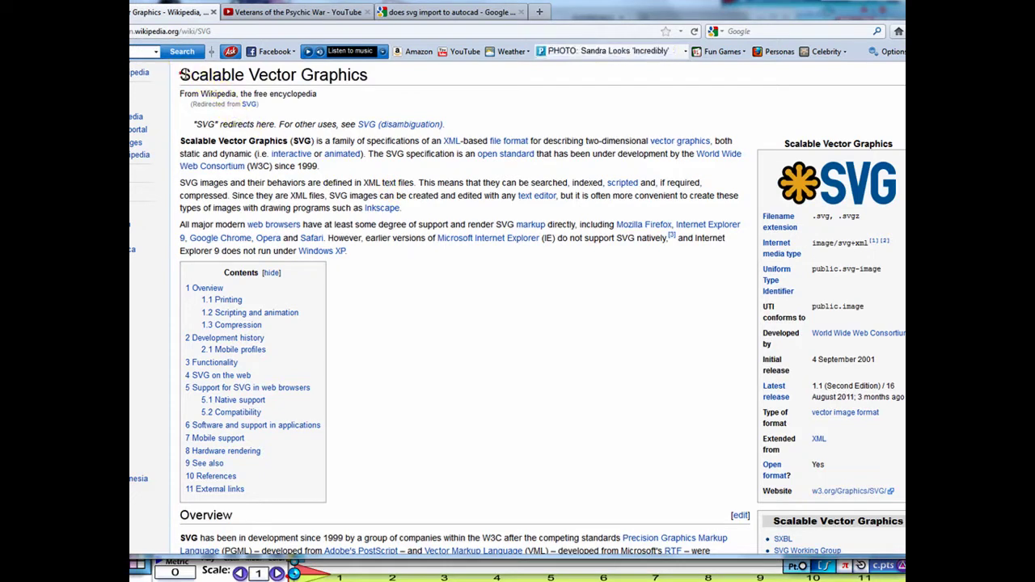
{"action": "left_click_drag", "start_coordinate": [179, 74], "coordinate": [368, 74]}
{"action": "scroll", "coordinate": [477, 343], "scroll_direction": "down", "scroll_amount": 5}
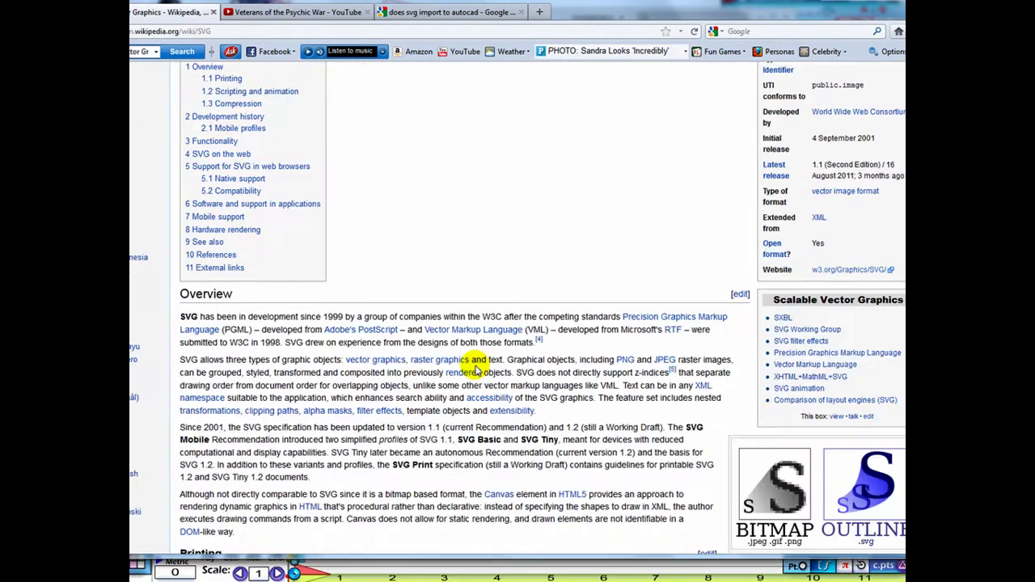
{"action": "scroll", "coordinate": [475, 347], "scroll_direction": "down", "scroll_amount": 3}
{"action": "scroll", "coordinate": [475, 353], "scroll_direction": "down", "scroll_amount": 5}
{"action": "scroll", "coordinate": [474, 356], "scroll_direction": "down", "scroll_amount": 6}
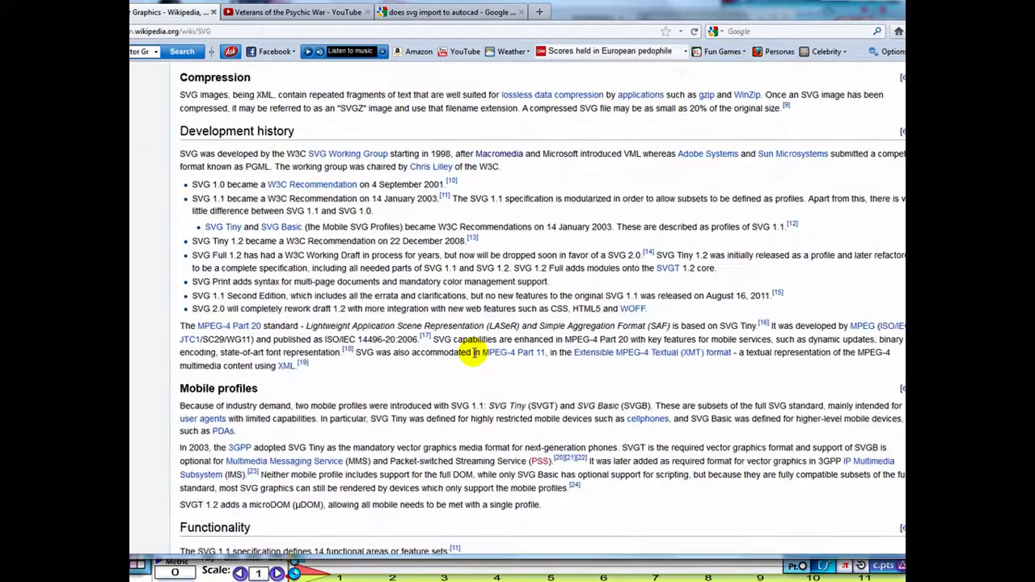
{"action": "scroll", "coordinate": [474, 353], "scroll_direction": "up", "scroll_amount": 6}
{"action": "scroll", "coordinate": [474, 351], "scroll_direction": "up", "scroll_amount": 11}
{"action": "scroll", "coordinate": [474, 351], "scroll_direction": "up", "scroll_amount": 2}
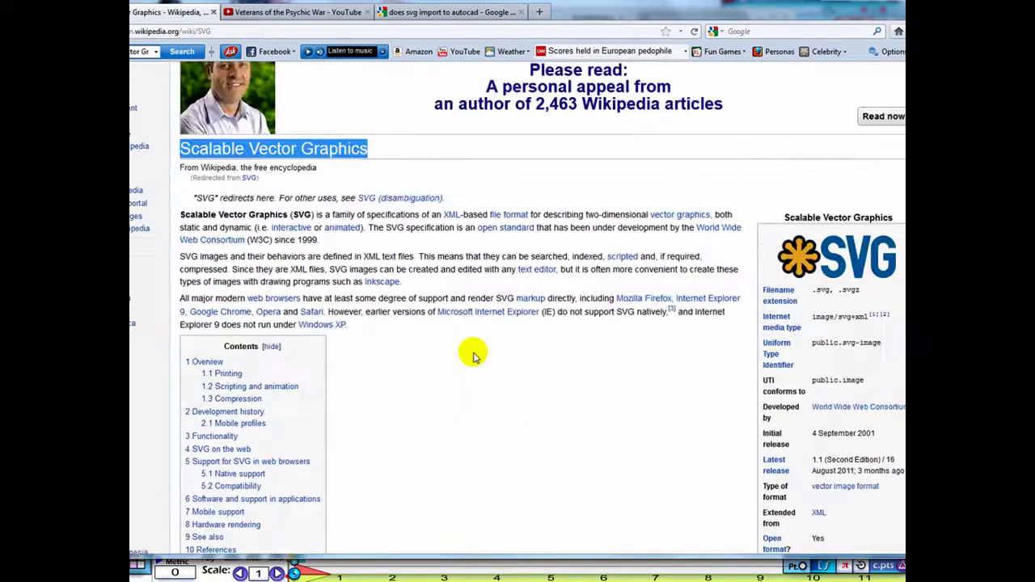
{"action": "scroll", "coordinate": [516, 272], "scroll_direction": "down", "scroll_amount": 3}
{"action": "scroll", "coordinate": [518, 273], "scroll_direction": "down", "scroll_amount": 2}
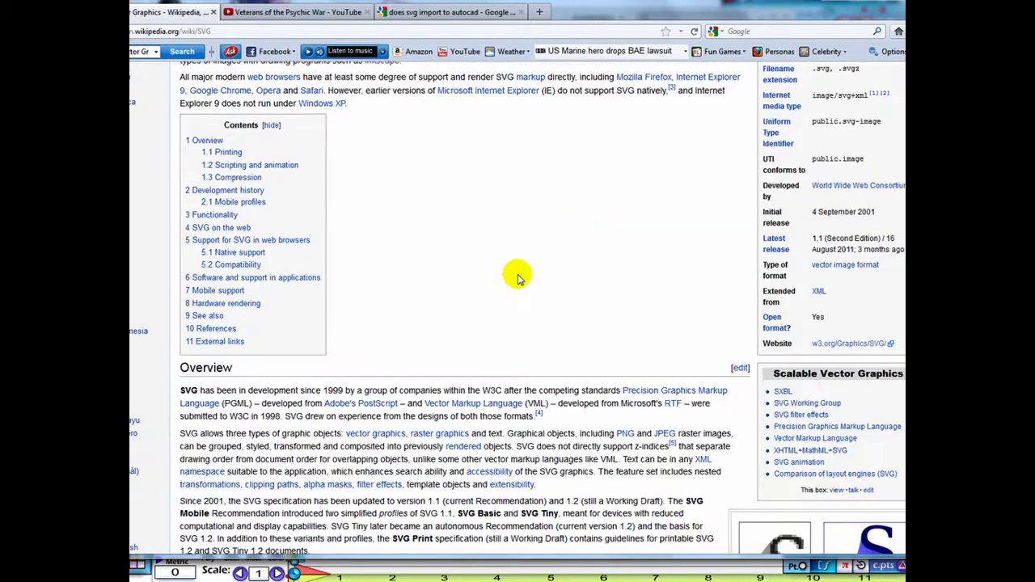
{"action": "scroll", "coordinate": [518, 274], "scroll_direction": "down", "scroll_amount": 5}
{"action": "scroll", "coordinate": [517, 273], "scroll_direction": "down", "scroll_amount": 4}
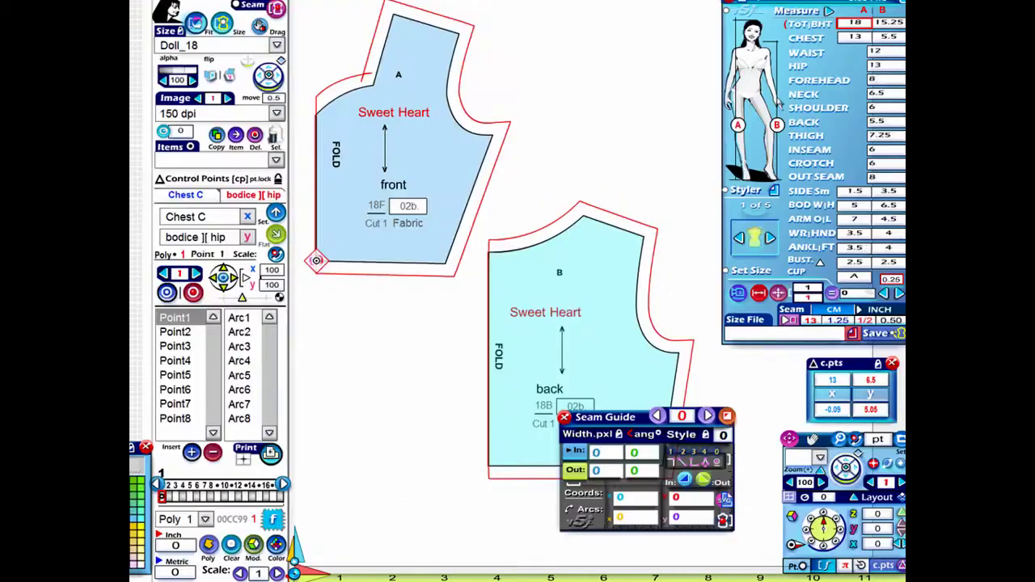
Back in Boditect, drag the Seam Guide panel left onto the back bodice piece
{"action": "left_click_drag", "start_coordinate": [611, 428], "coordinate": [347, 361]}
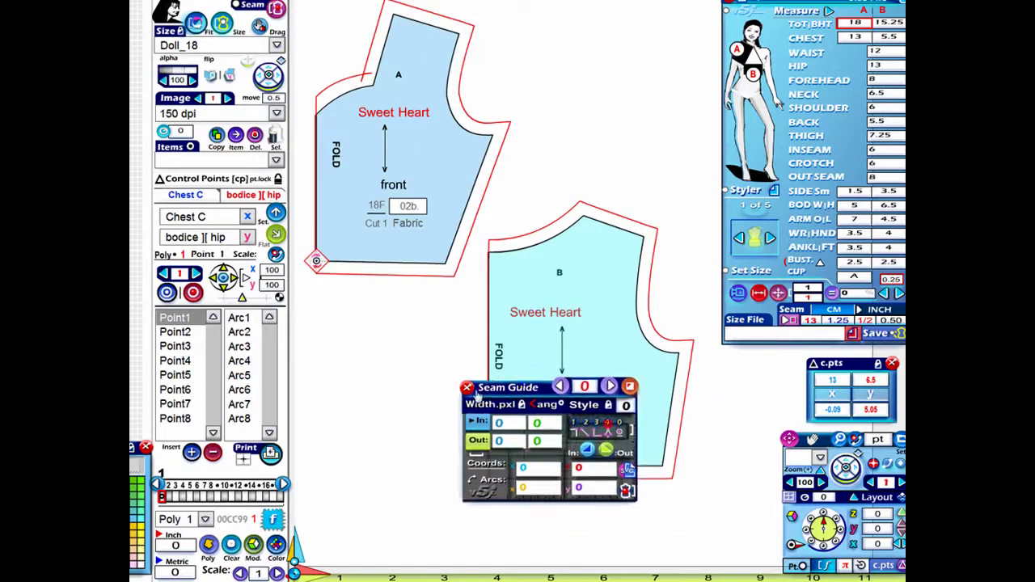